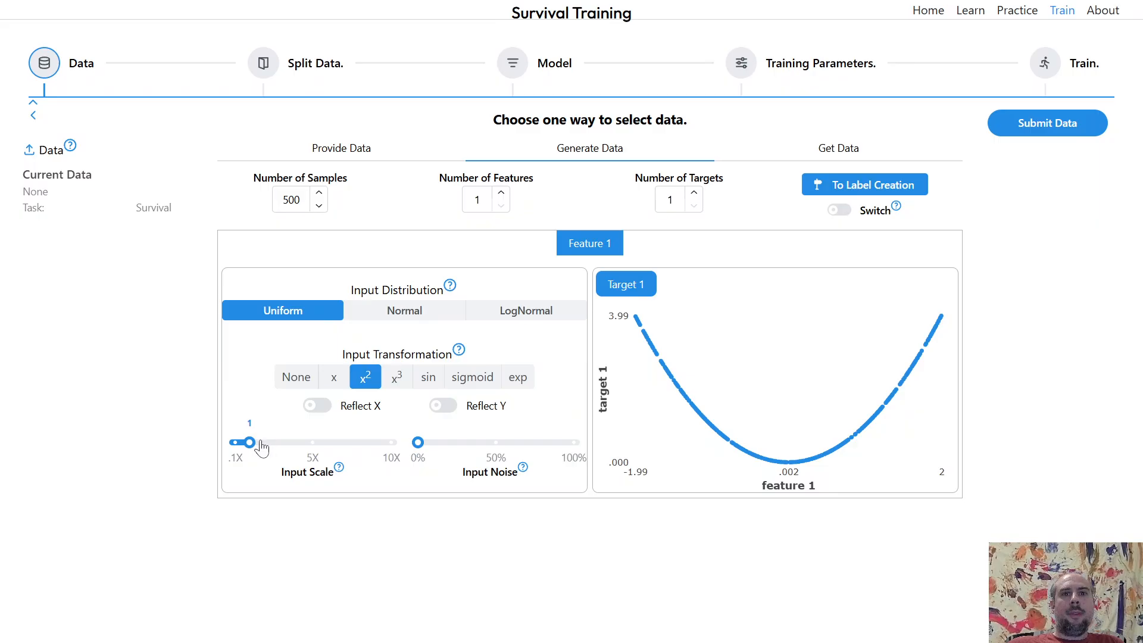
# Step: Raise the input scale of Feature 1 slightly above 1X
pyautogui.moveTo(255, 446)
pyautogui.mouseDown()
pyautogui.moveTo(282, 453)
pyautogui.moveTo(254, 451)
pyautogui.mouseUp()
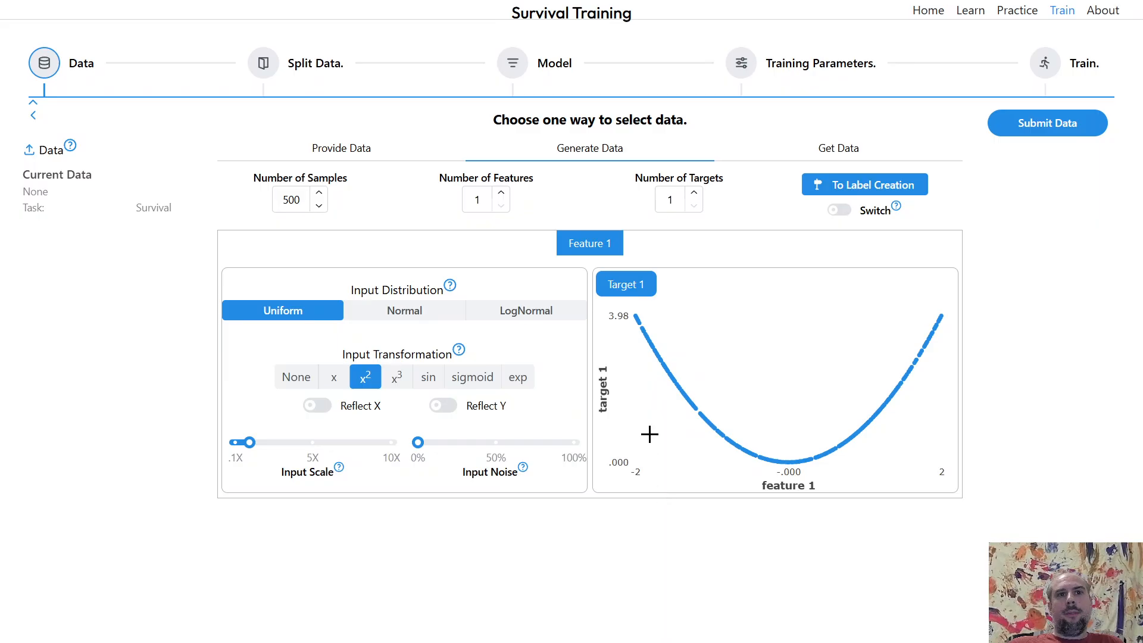
pyautogui.moveTo(247, 444); pyautogui.dragTo(255, 448)
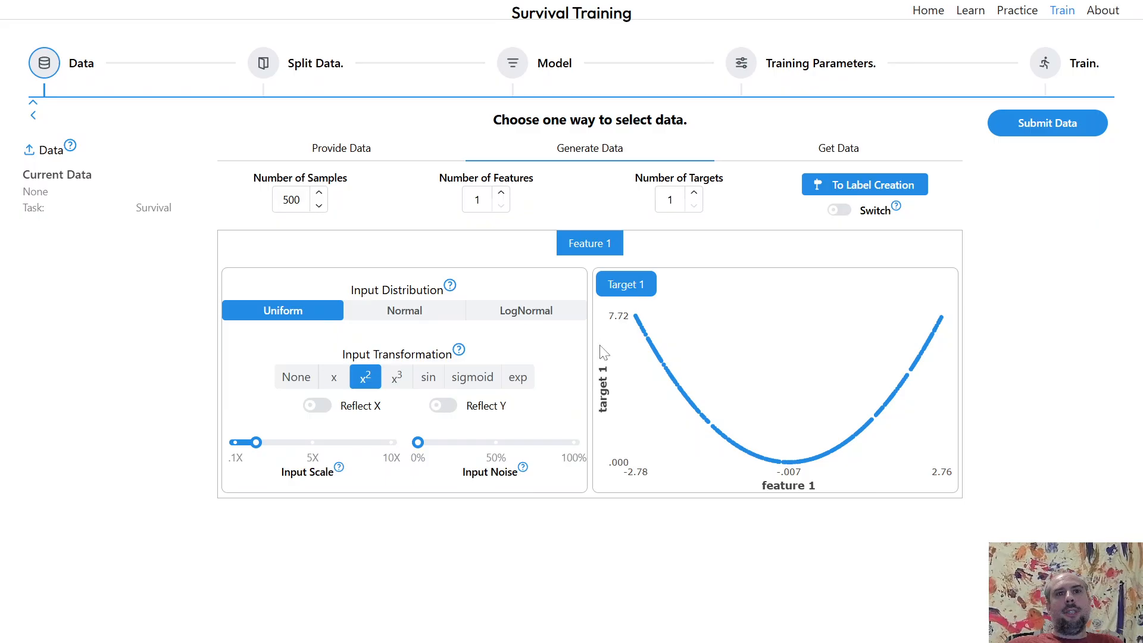
# Step: Proceed to label creation, generate survival data from the single feature, and review its event counts and sample rows
pyautogui.click(913, 190)
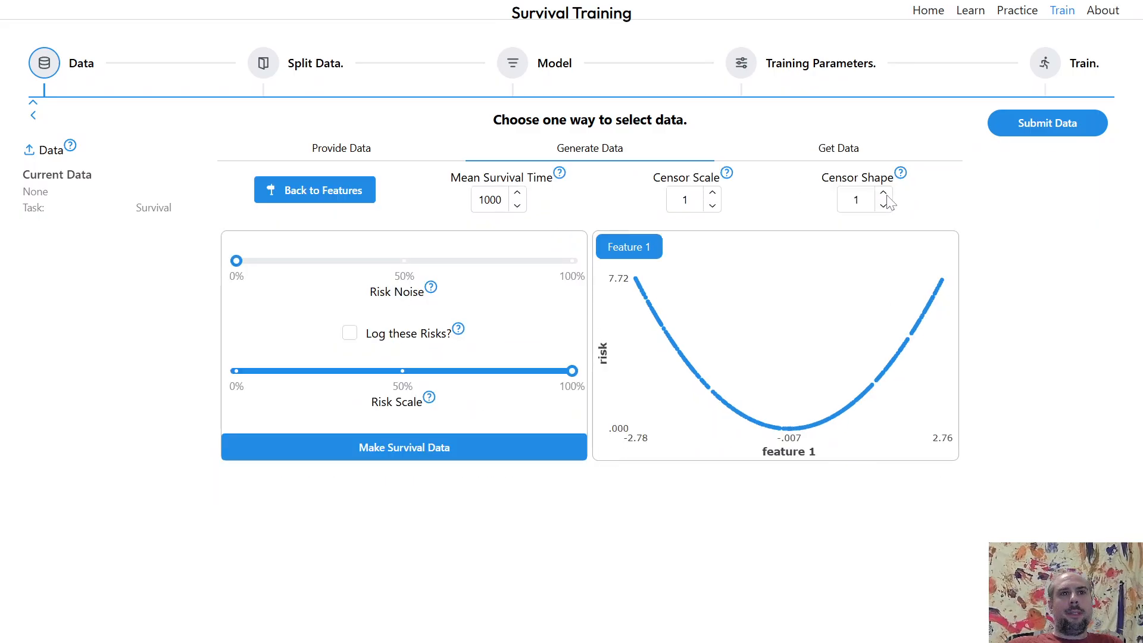
pyautogui.click(473, 446)
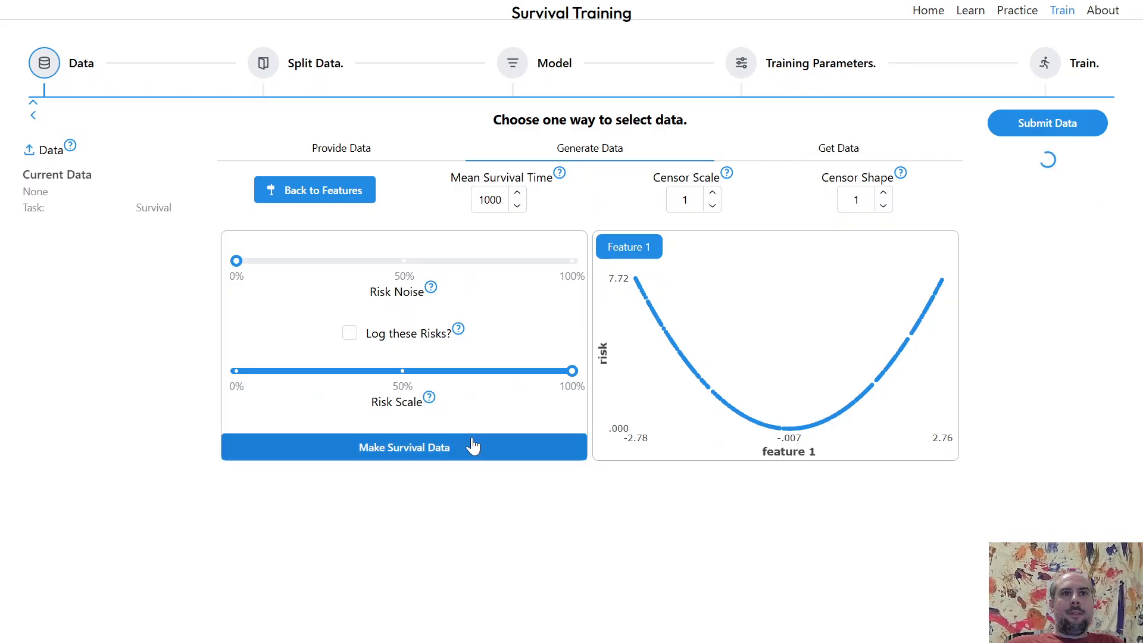
pyautogui.click(500, 255)
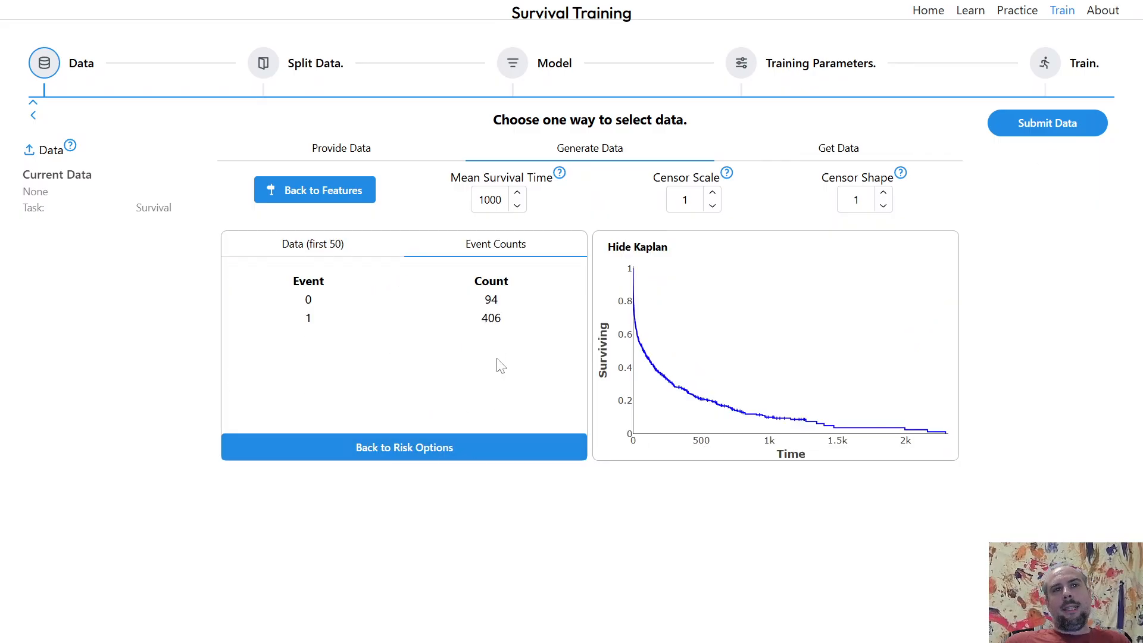
pyautogui.click(358, 262)
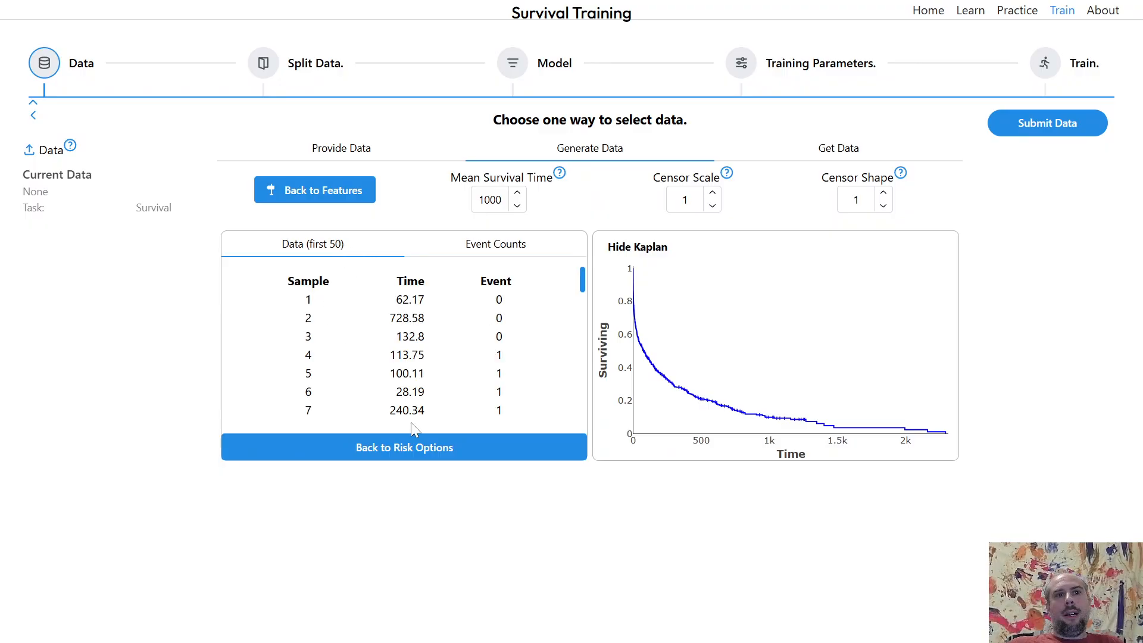
# Step: Lower the risk scale to about 5%, regenerate the survival data, and check the event counts
pyautogui.click(415, 447)
pyautogui.moveTo(570, 381); pyautogui.dragTo(252, 379)
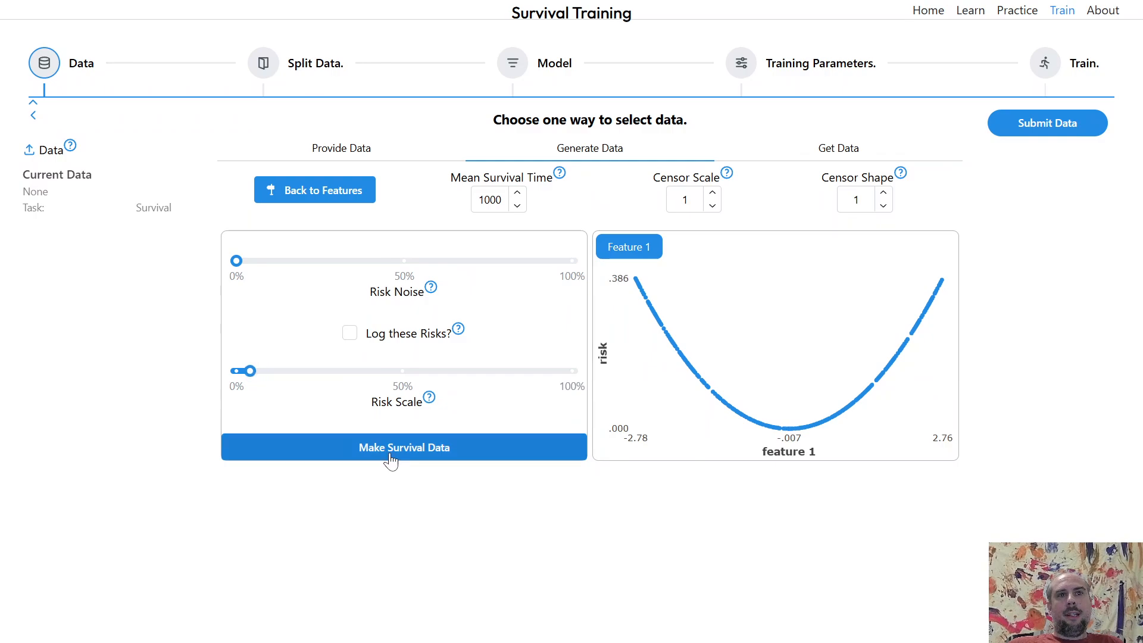
pyautogui.click(391, 460)
pyautogui.click(492, 257)
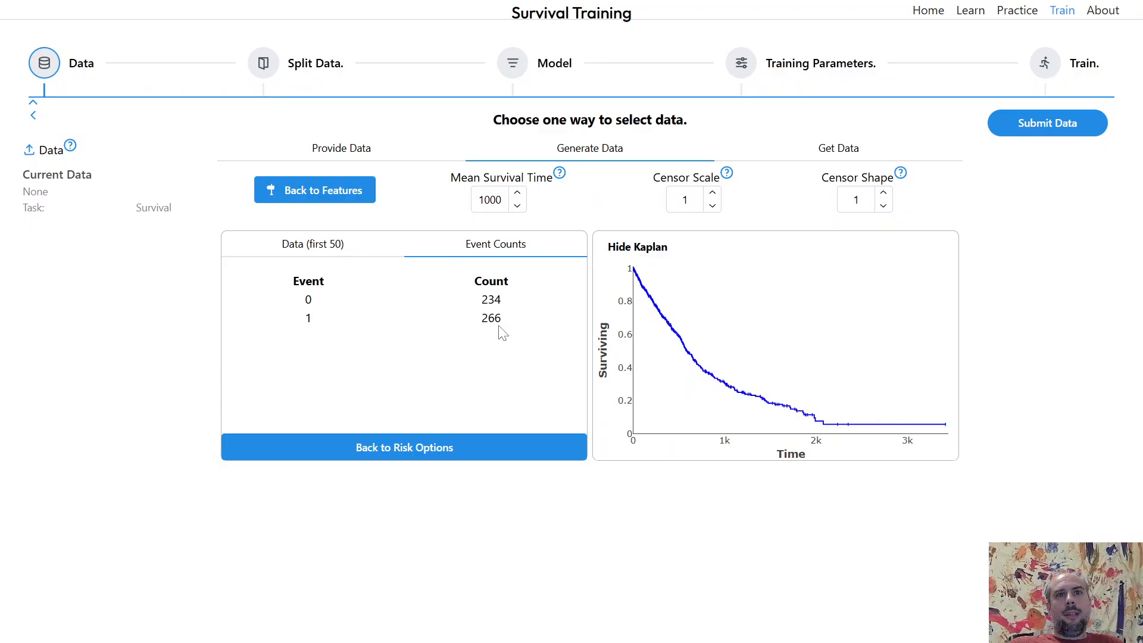
# Step: Raise the risk scale to 0.88, regenerate the survival data, and check the event counts
pyautogui.click(458, 438)
pyautogui.moveTo(238, 371); pyautogui.dragTo(533, 385)
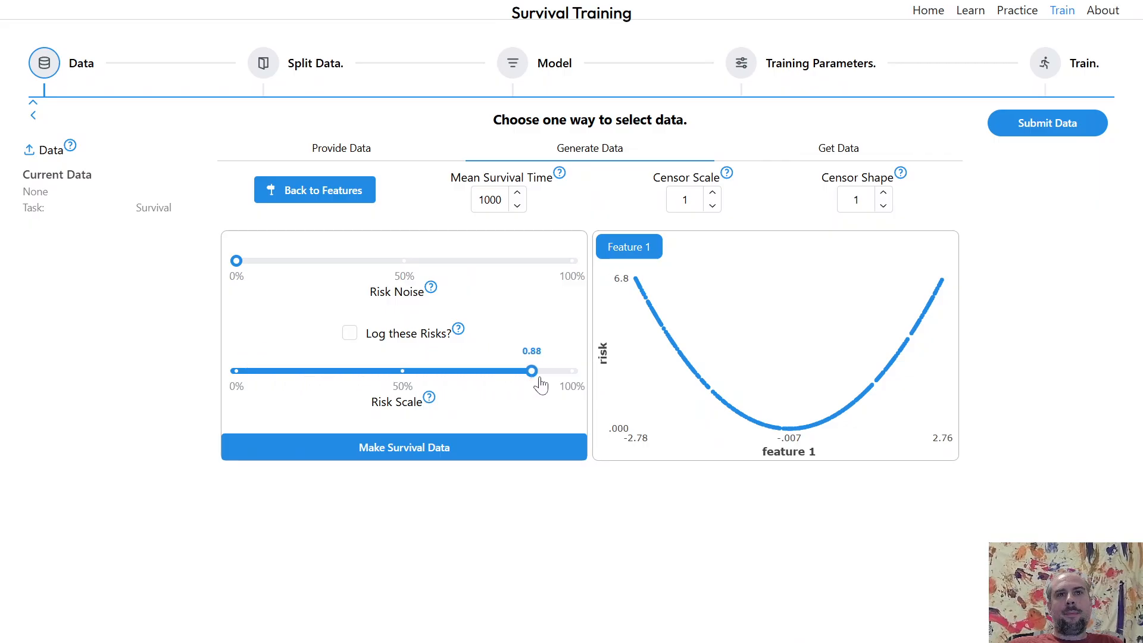
pyautogui.click(470, 439)
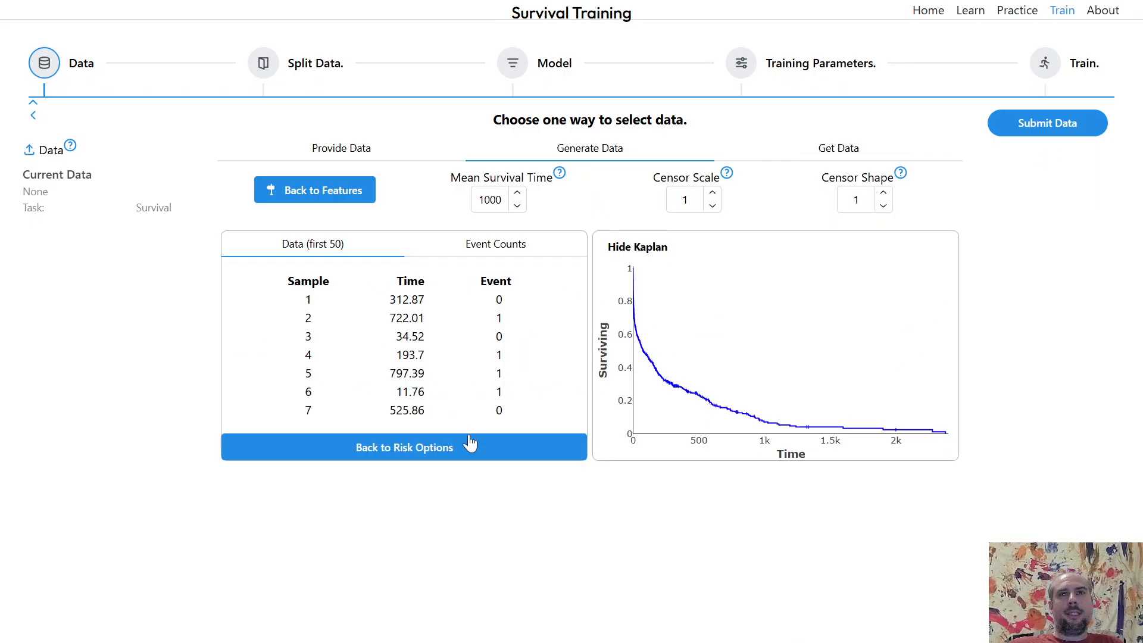
pyautogui.click(515, 252)
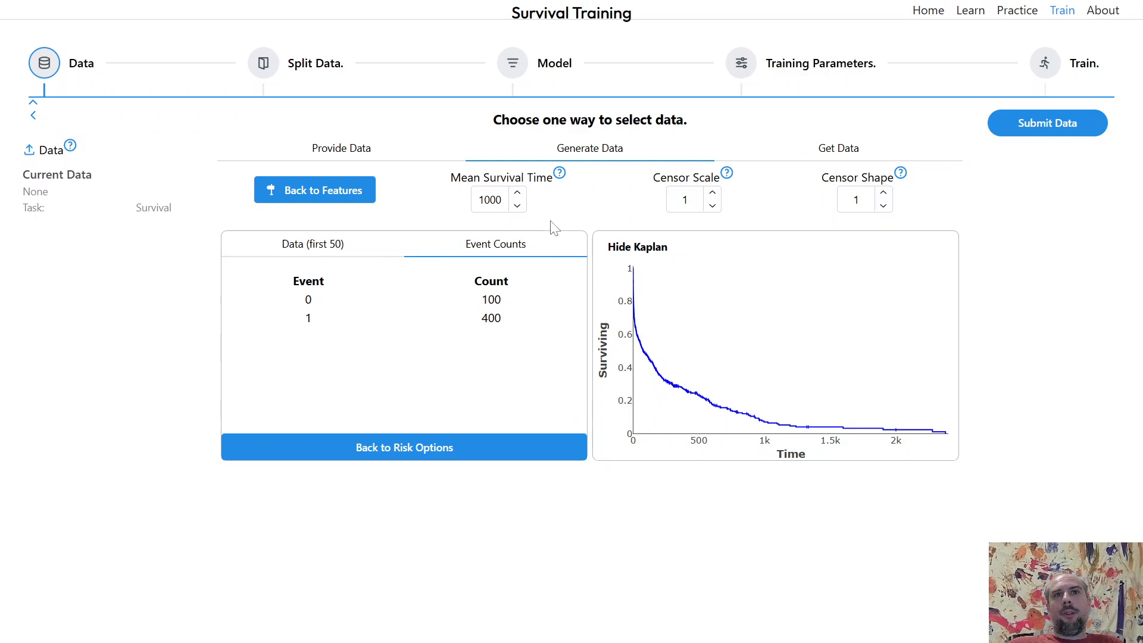
# Step: Increase the mean survival time to 9600, then reduce it to 4000
pyautogui.moveTo(517, 193); pyautogui.dragTo(519, 209)
pyautogui.click(519, 208)
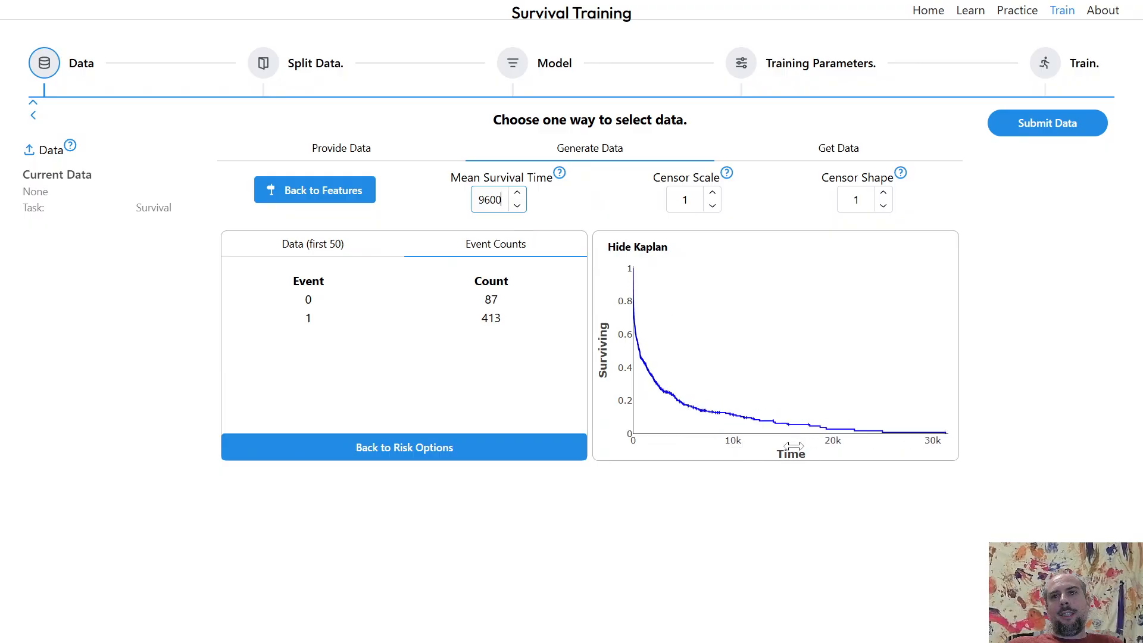
pyautogui.moveTo(519, 209); pyautogui.dragTo(519, 209)
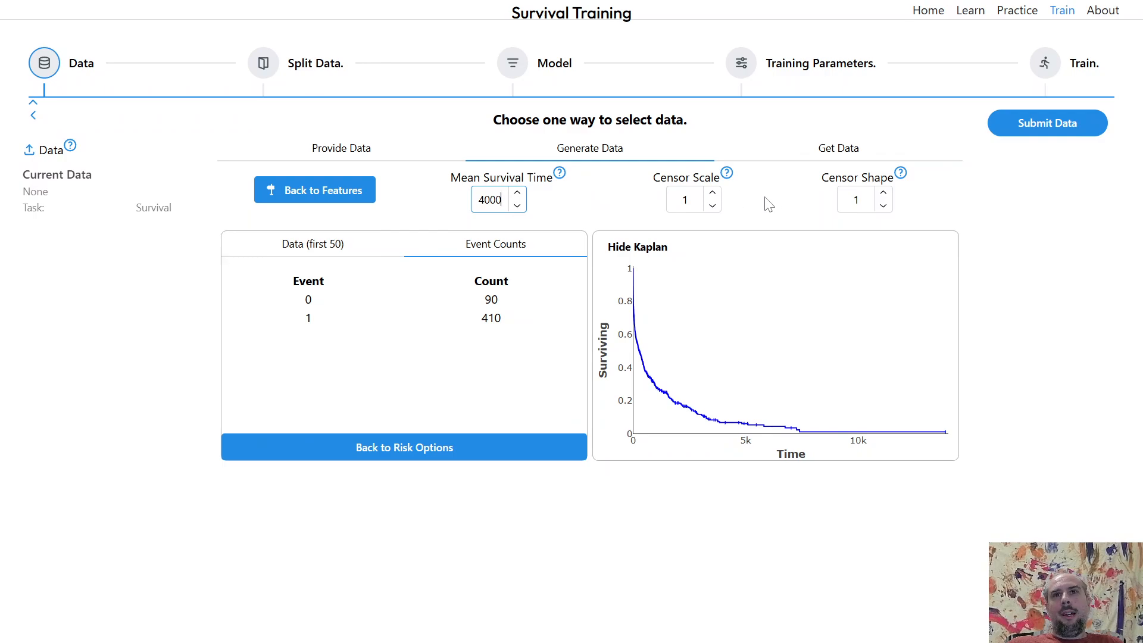
# Step: Read the help explanation of the Censor Scale parameter and close it
pyautogui.click(727, 172)
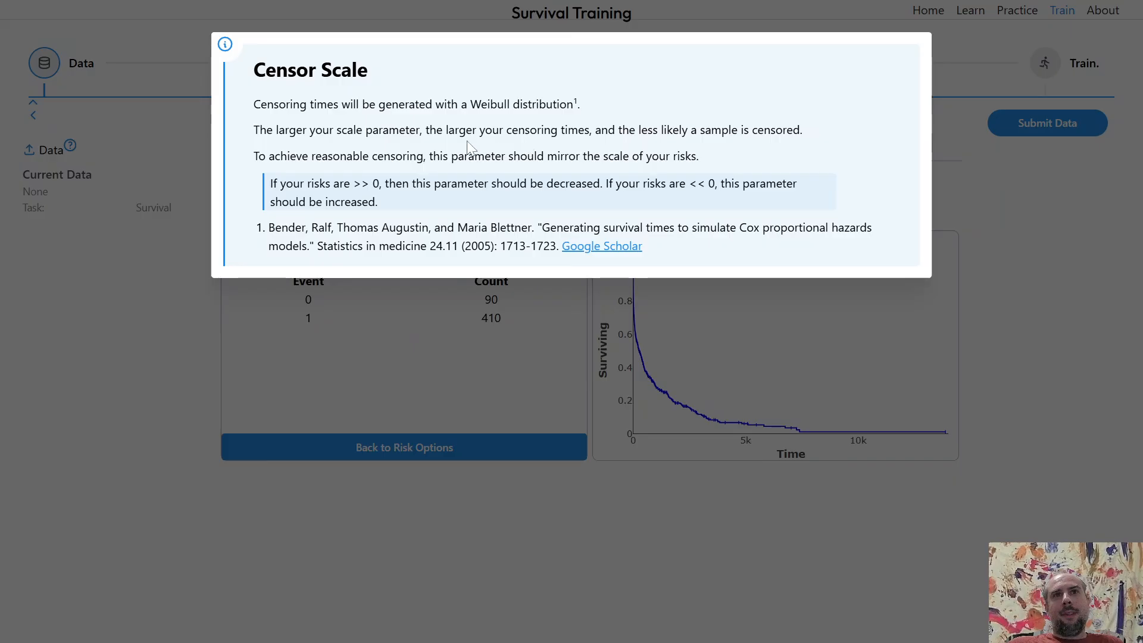
pyautogui.click(730, 363)
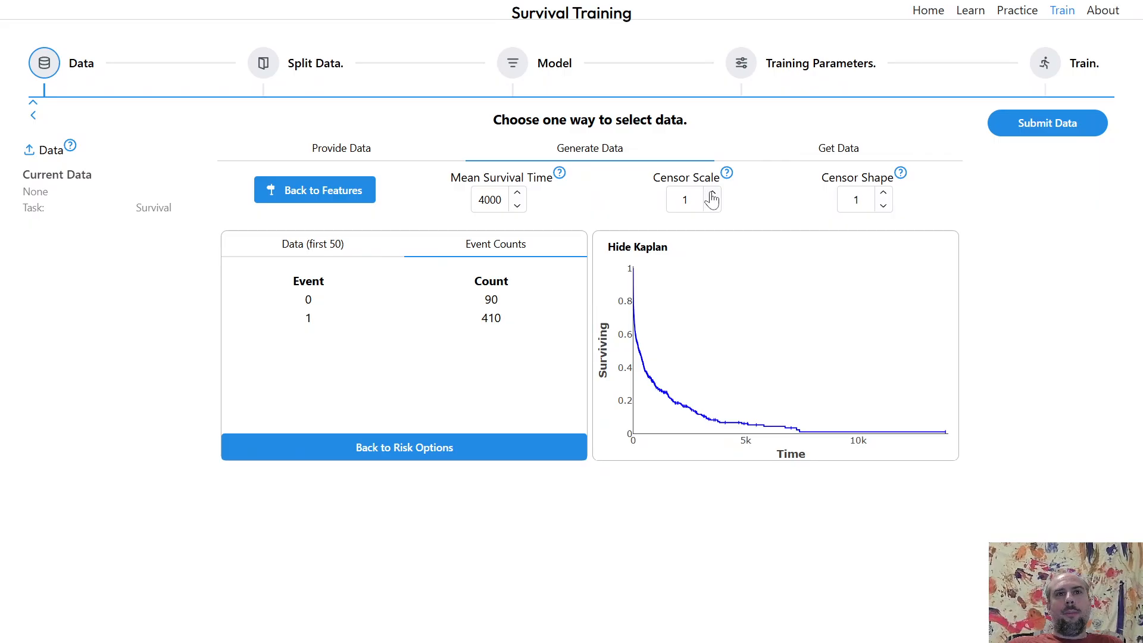
# Step: Raise the censor scale through 5 to 10 and set the mean survival time to 400
pyautogui.moveTo(713, 197); pyautogui.dragTo(713, 198)
pyautogui.hotkey('ctrl', 'a')
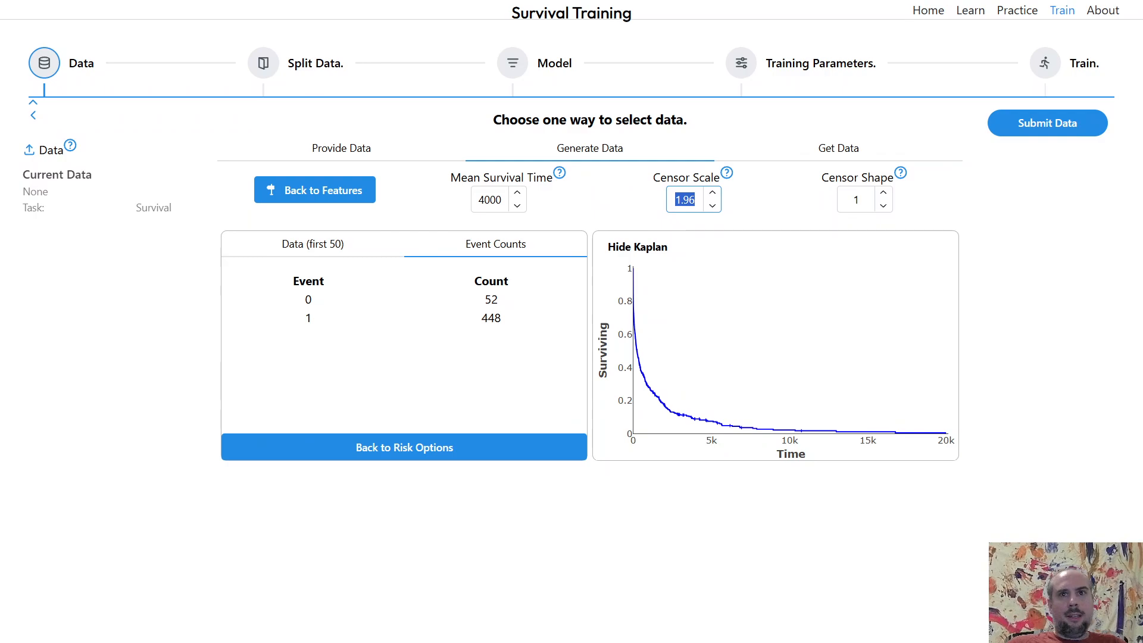
pyautogui.write('5')
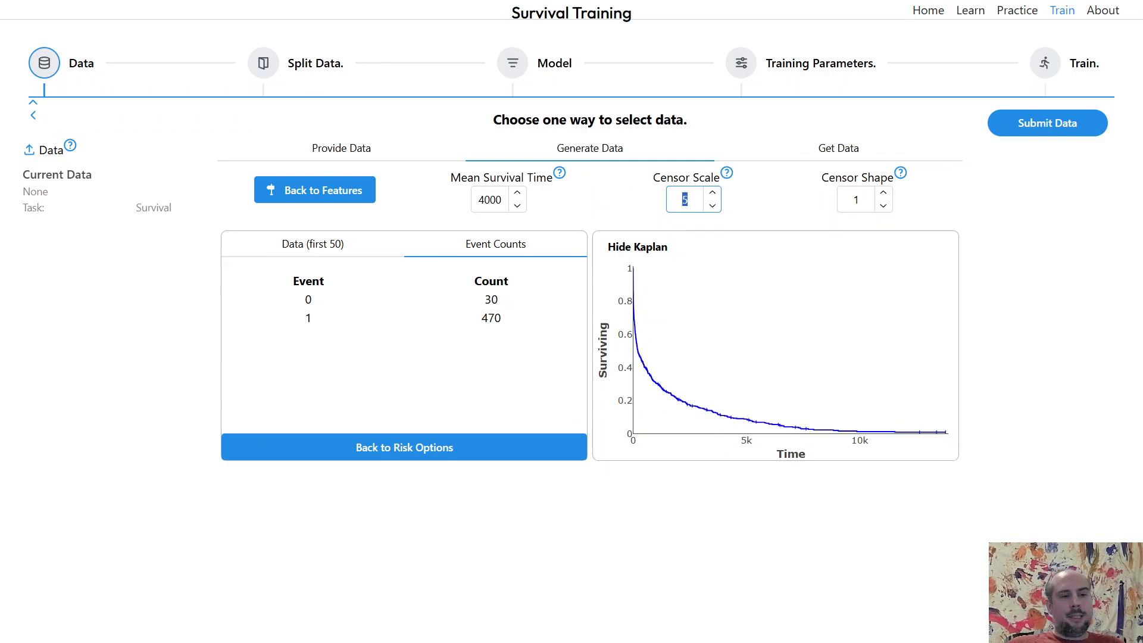
pyautogui.write('10')
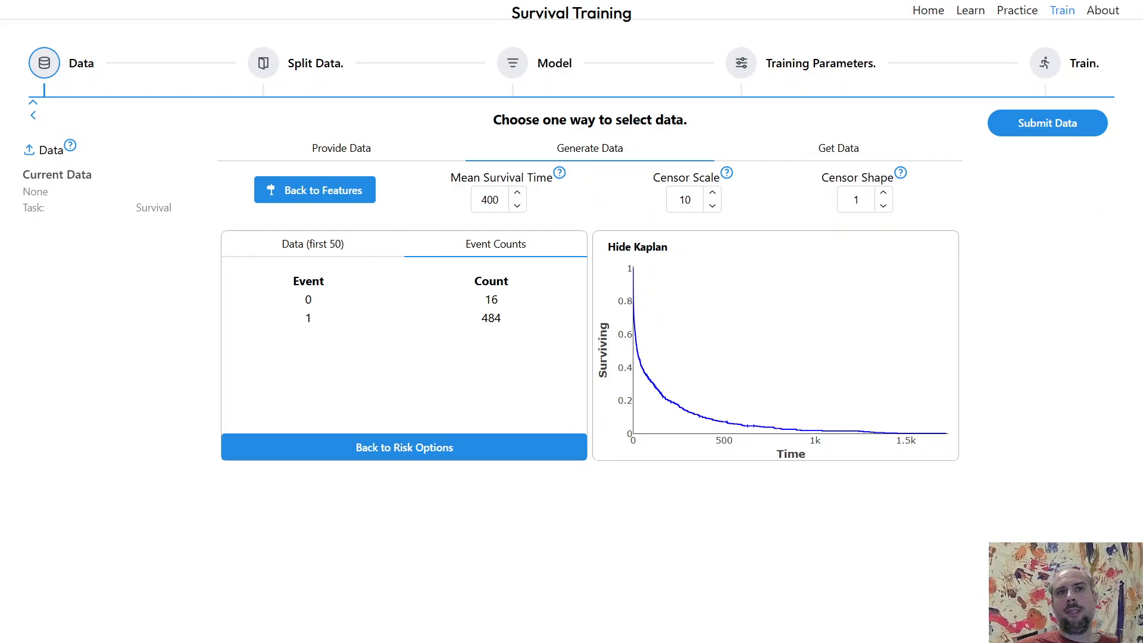
# Step: Set the censor scale to 0.01, step it up to 0.08, and return to the feature settings
pyautogui.doubleClick(686, 200)
pyautogui.write('.01')
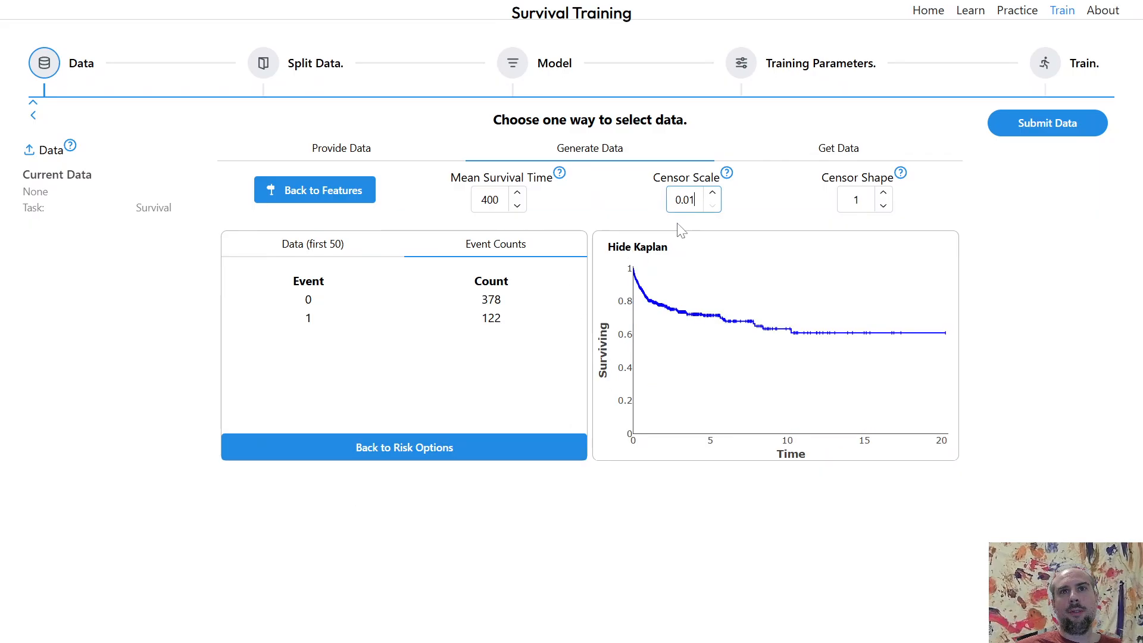
pyautogui.click(709, 195)
pyautogui.click(709, 195)
pyautogui.click(709, 195)
pyautogui.click(708, 196)
pyautogui.click(708, 195)
pyautogui.click(708, 195)
pyautogui.click(709, 196)
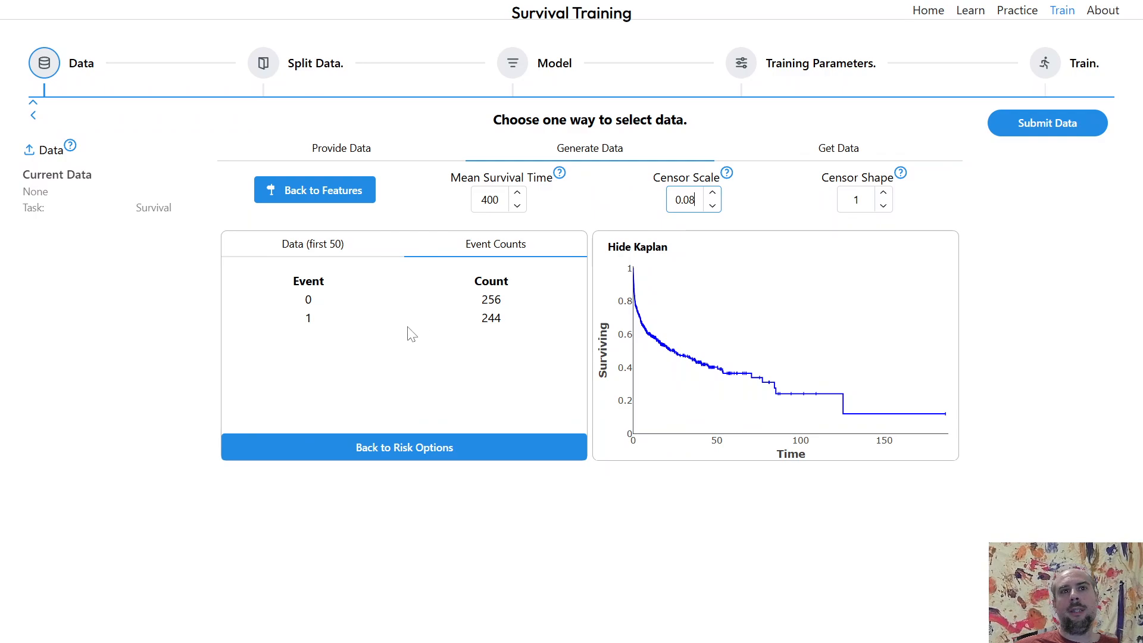
pyautogui.click(335, 200)
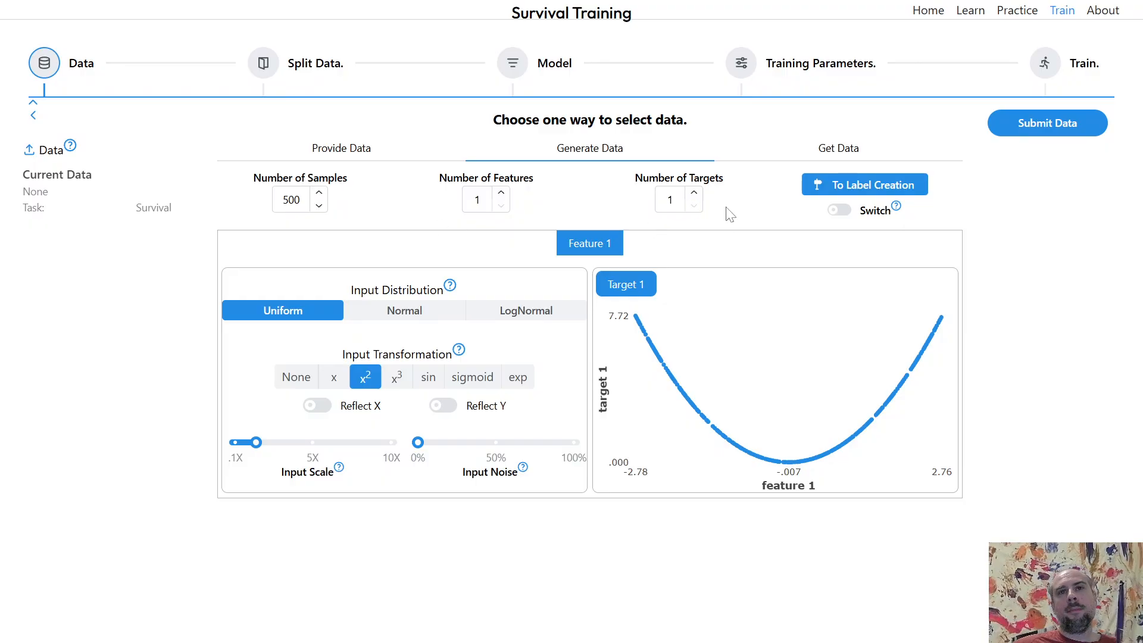
# Step: Try to proceed to label creation with two targets, then set the number of targets back to 1
pyautogui.click(694, 194)
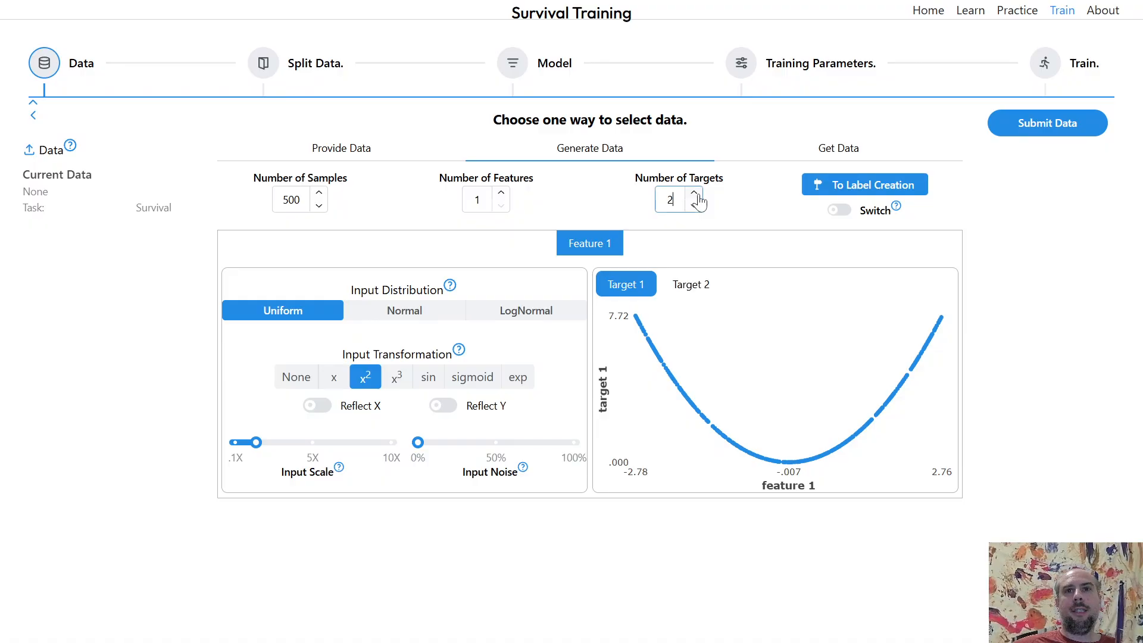
pyautogui.click(691, 287)
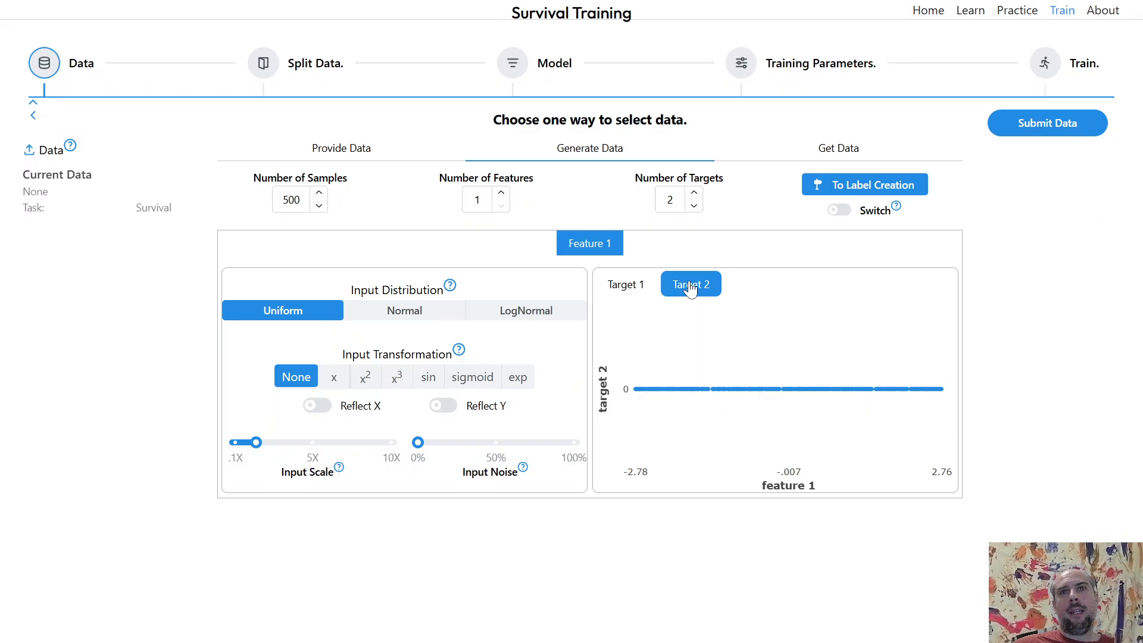
pyautogui.click(638, 286)
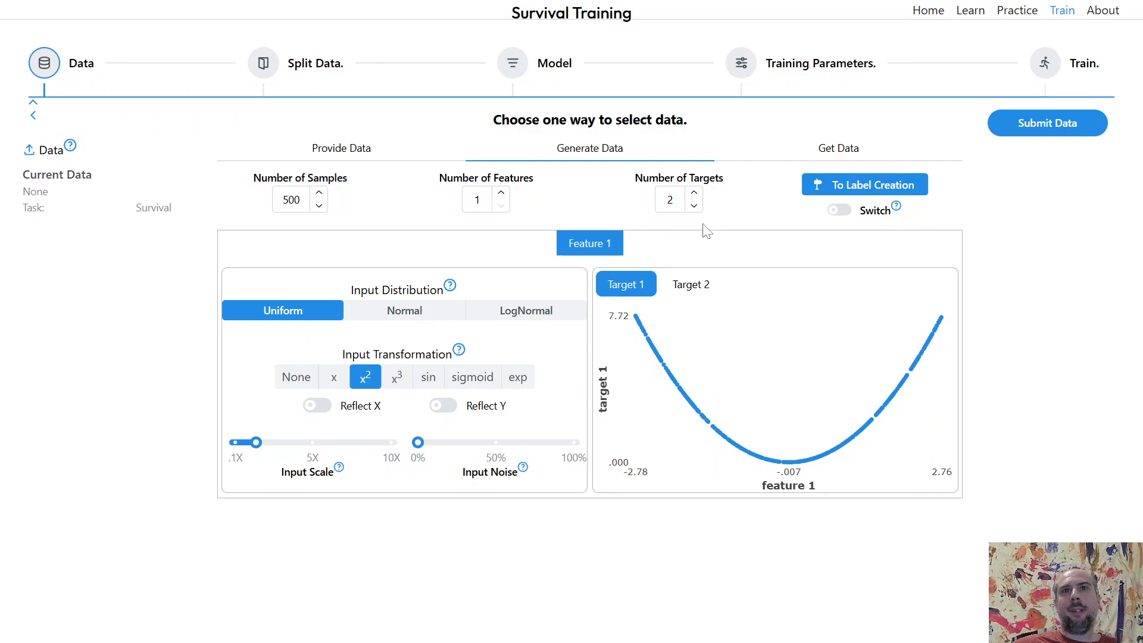
pyautogui.click(817, 192)
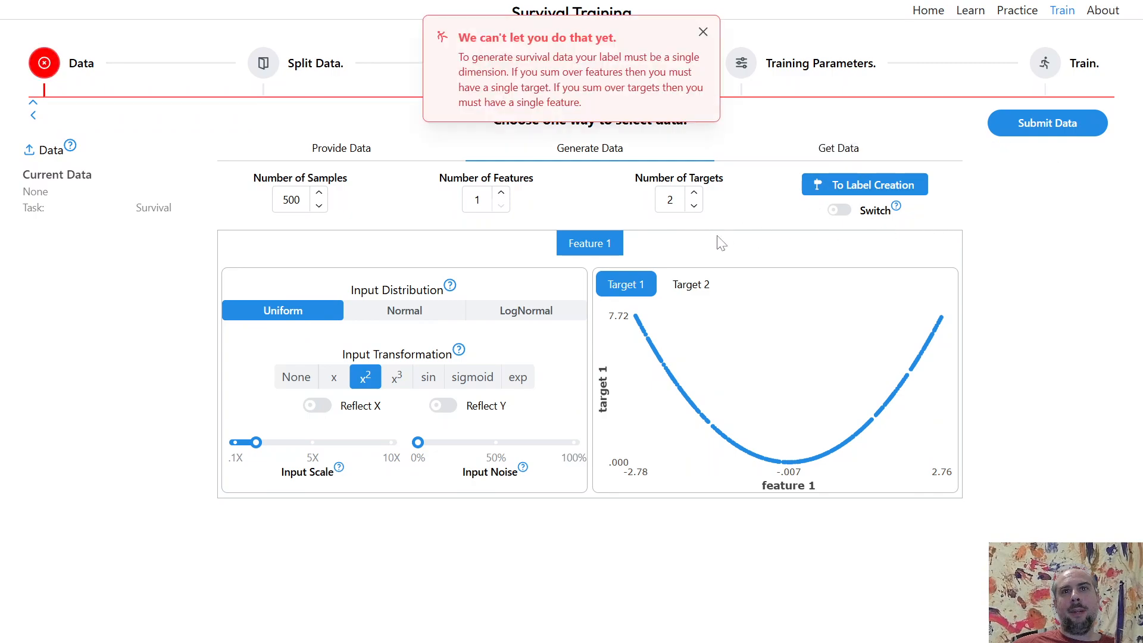
pyautogui.click(703, 32)
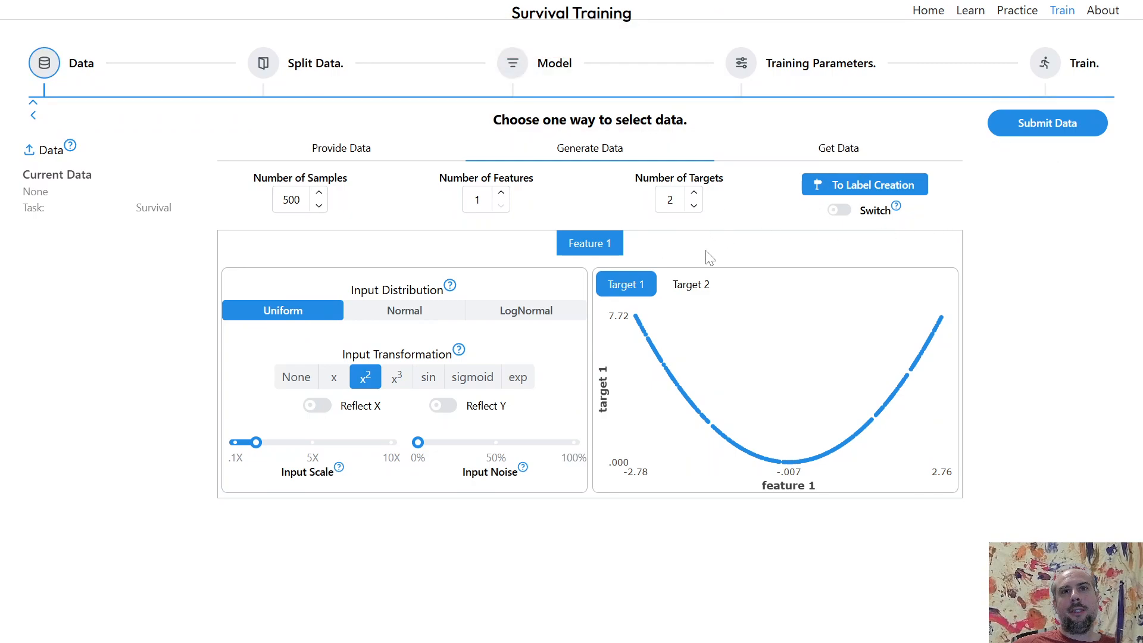
pyautogui.click(694, 205)
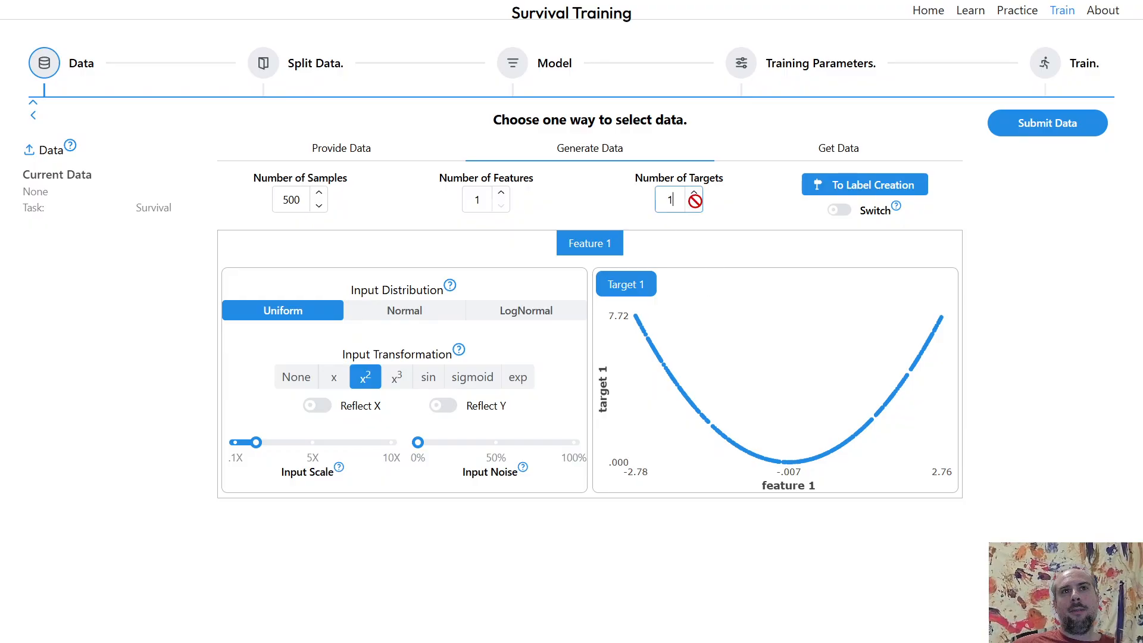
# Step: Increase the number of features to 4 and look through the settings of each feature
pyautogui.click(502, 193)
pyautogui.click(502, 193)
pyautogui.click(501, 193)
pyautogui.click(539, 245)
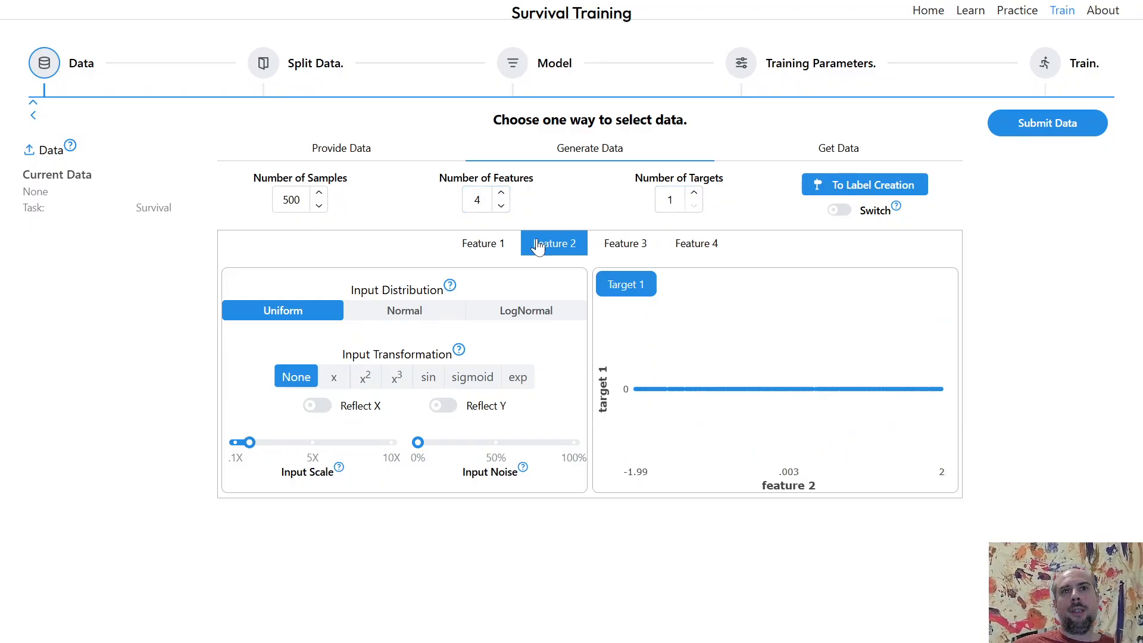
pyautogui.click(613, 246)
pyautogui.click(677, 247)
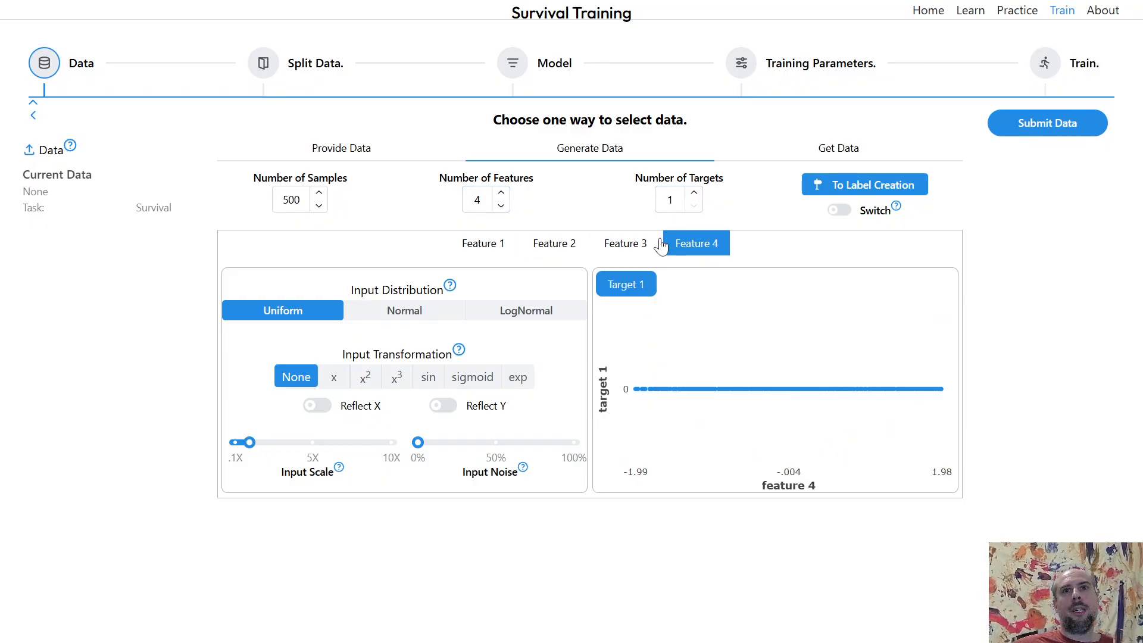
pyautogui.click(560, 246)
pyautogui.click(488, 246)
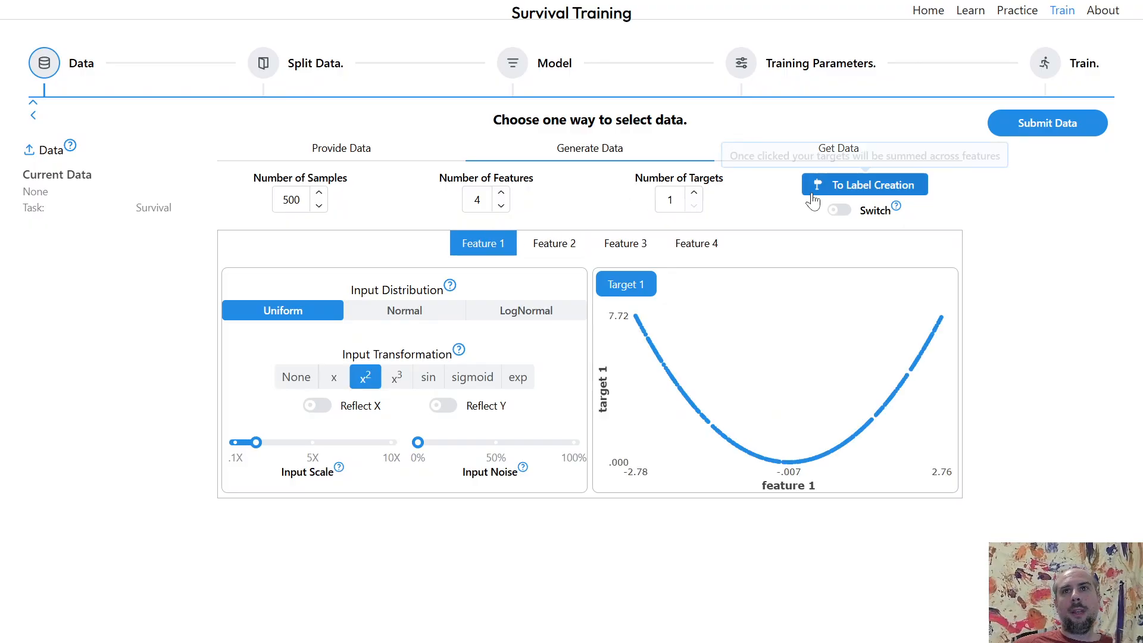
# Step: Generate survival data from the four features, submit it as the current data, and check its input shape
pyautogui.click(851, 196)
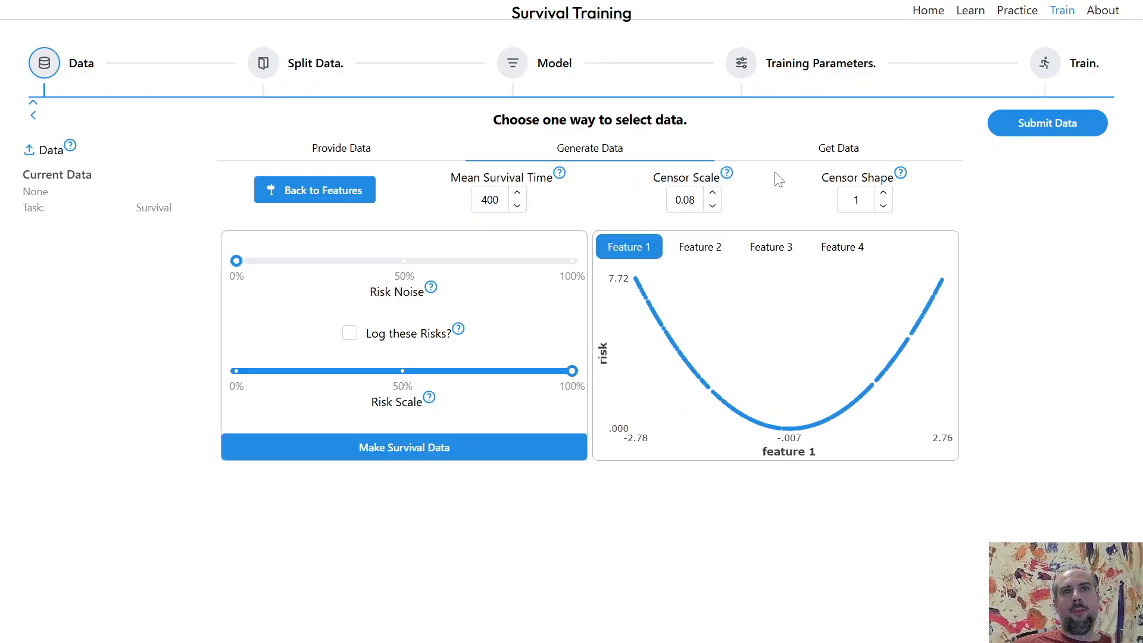
pyautogui.click(1095, 122)
pyautogui.click(705, 33)
pyautogui.click(533, 447)
pyautogui.click(1048, 124)
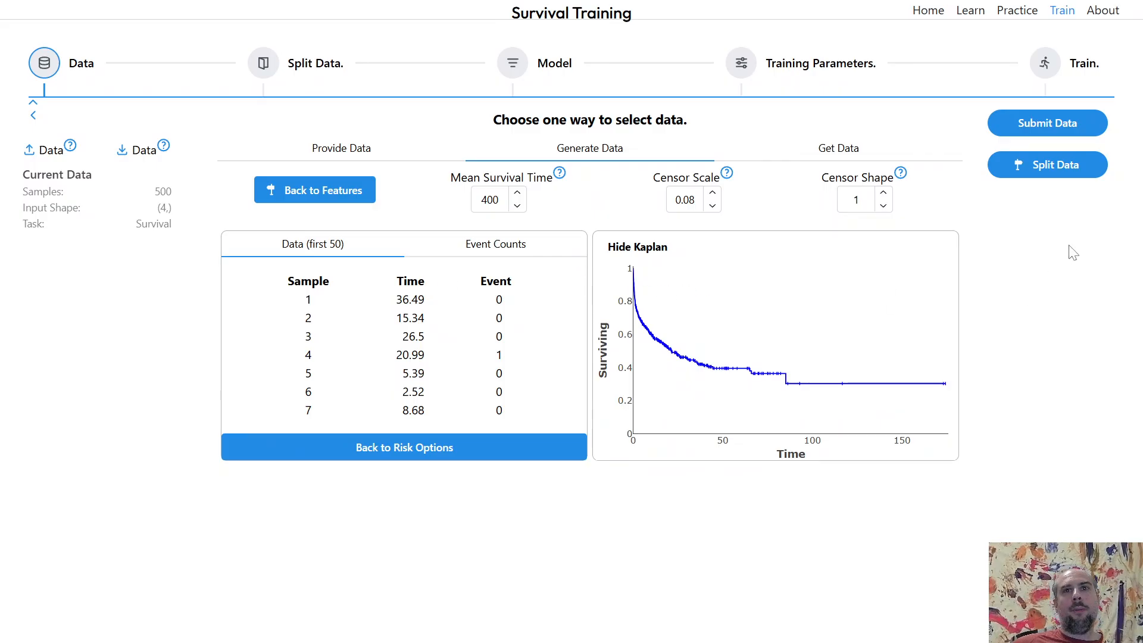
pyautogui.doubleClick(164, 207)
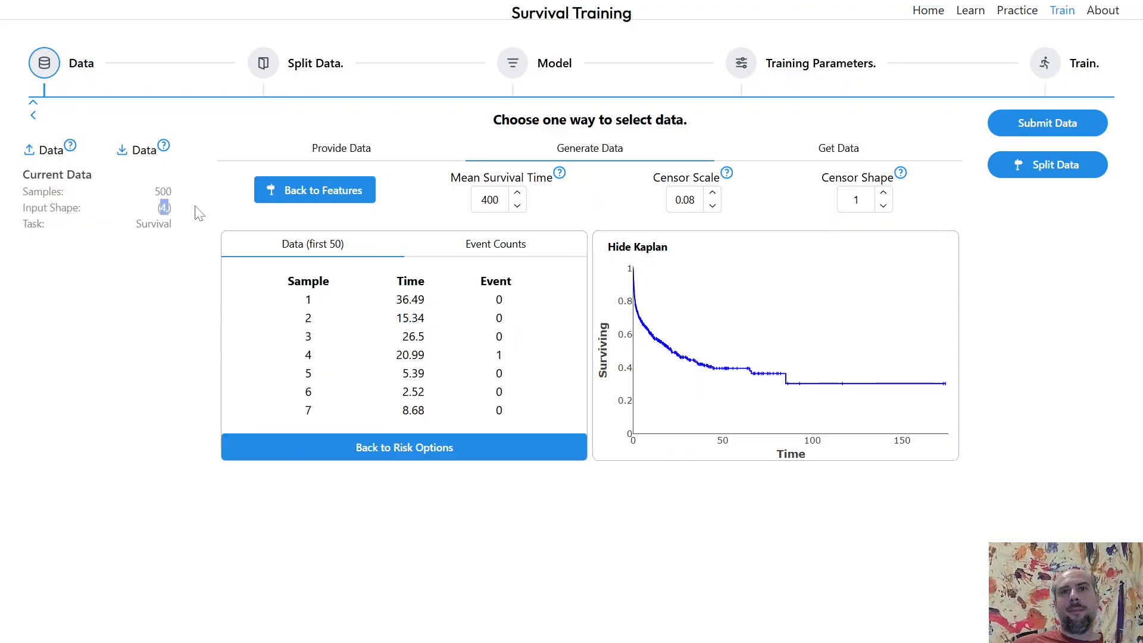